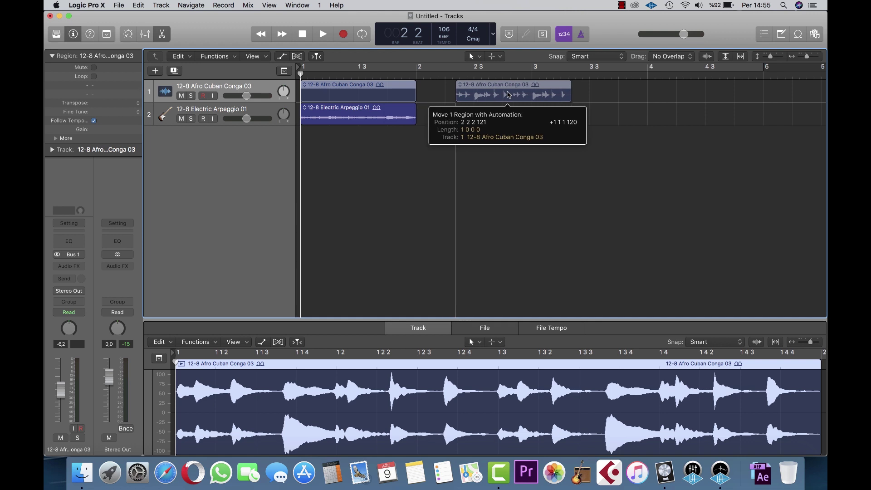
# Step: Place the Electric Arpeggio region on the first track at bar 1 and move the Afro Cuban Conga region to bar 3
pyautogui.moveTo(394, 110)
pyautogui.mouseDown()
pyautogui.moveTo(403, 97)
pyautogui.moveTo(426, 97)
pyautogui.moveTo(389, 97)
pyautogui.mouseUp()
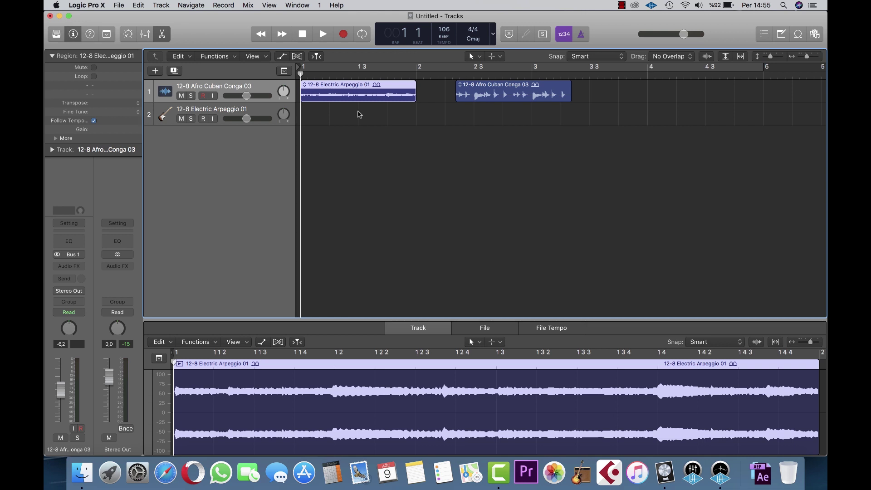
pyautogui.moveTo(509, 86); pyautogui.dragTo(585, 83)
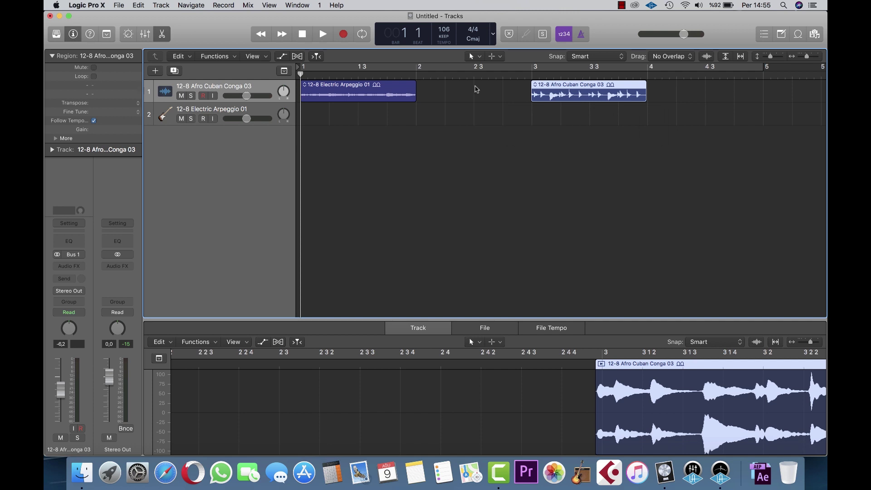
pyautogui.moveTo(379, 88); pyautogui.dragTo(490, 84)
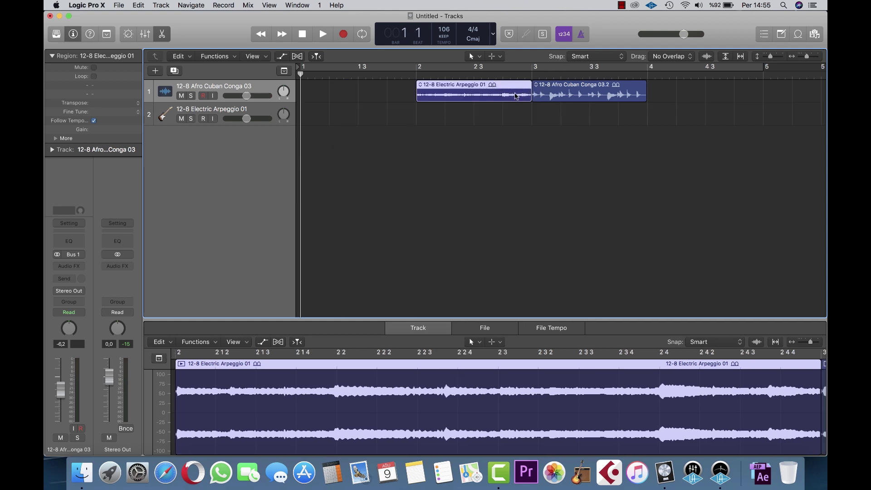
pyautogui.moveTo(510, 88); pyautogui.dragTo(390, 91)
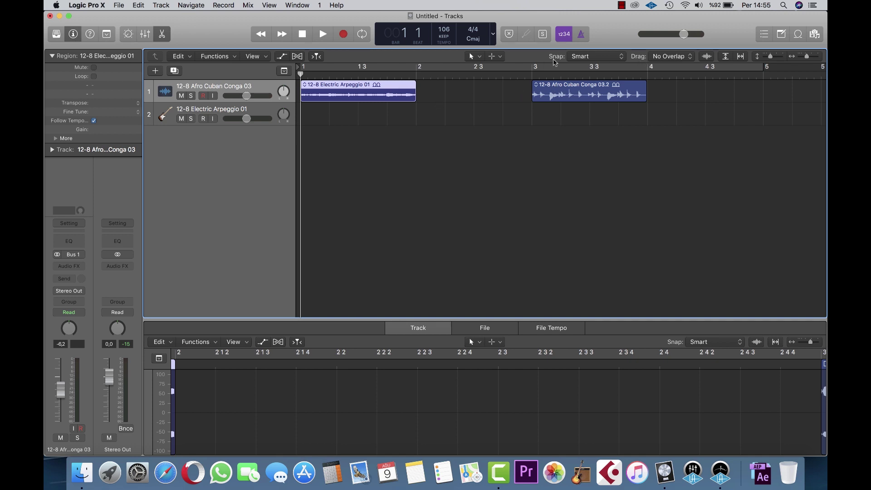
# Step: Move the Electric Arpeggio region to start at bar 2, directly against the Afro Cuban Conga region, with Smart snapping
pyautogui.click(573, 57)
pyautogui.click(573, 56)
pyautogui.click(574, 57)
pyautogui.click(573, 57)
pyautogui.moveTo(806, 56); pyautogui.dragTo(807, 56)
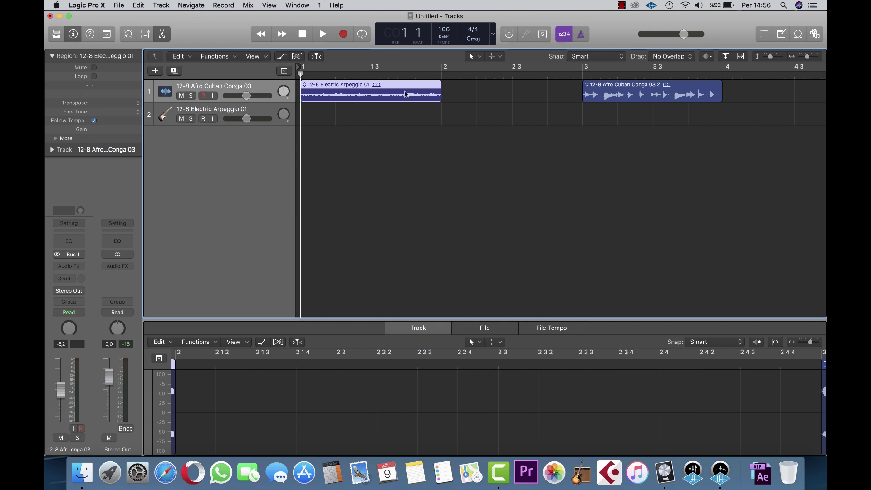
pyautogui.moveTo(405, 94); pyautogui.dragTo(431, 95)
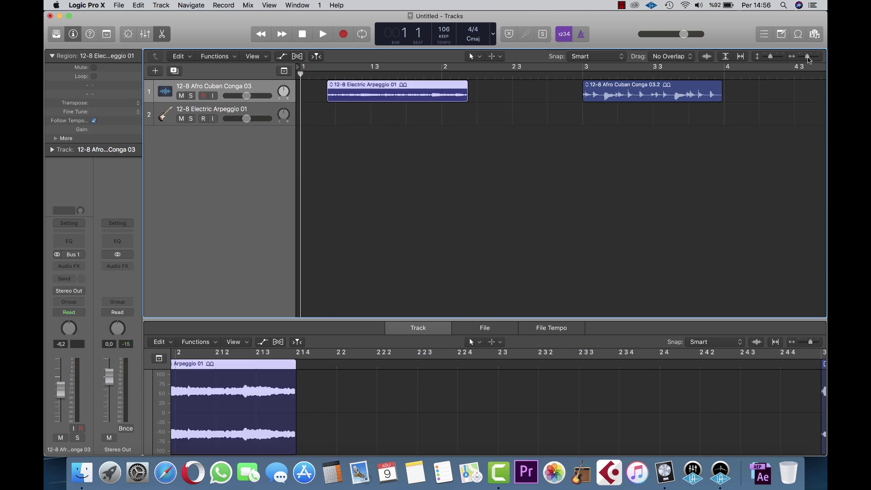
pyautogui.moveTo(809, 59); pyautogui.dragTo(804, 59)
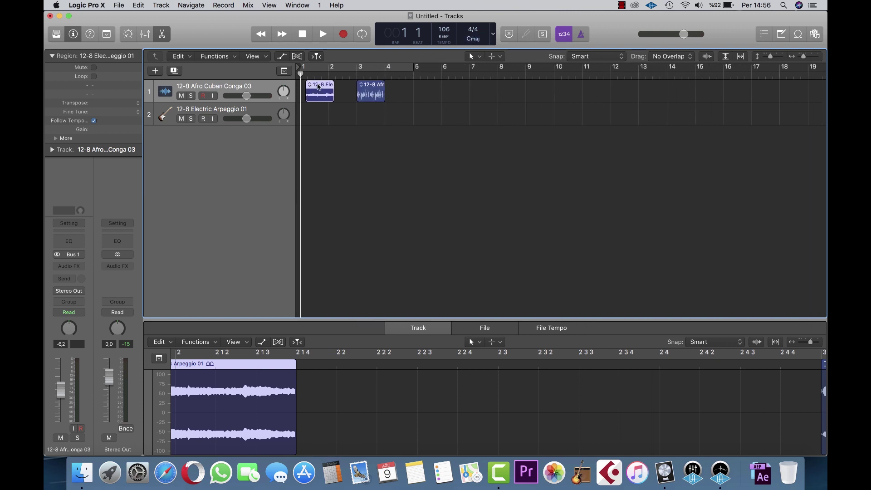
pyautogui.moveTo(319, 87); pyautogui.dragTo(340, 84)
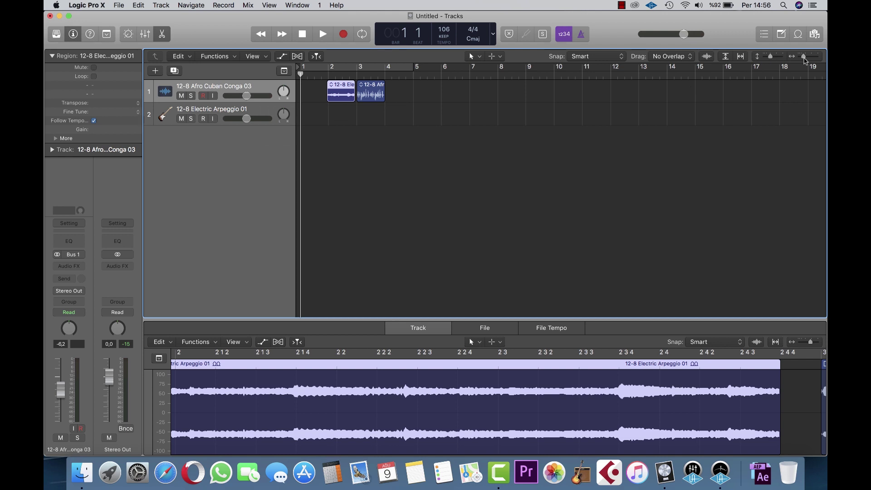
pyautogui.moveTo(804, 58); pyautogui.dragTo(809, 58)
pyautogui.moveTo(720, 86); pyautogui.dragTo(747, 84)
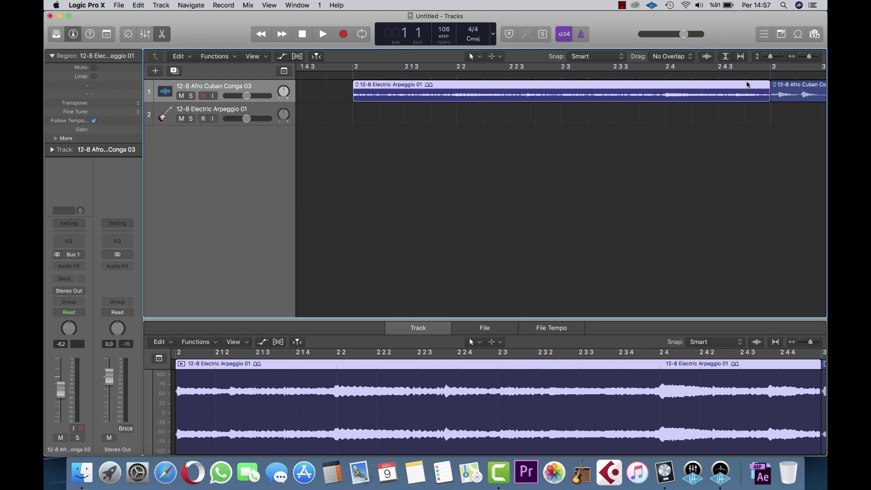
# Step: Set the Drag mode for regions to Overlap
pyautogui.moveTo(583, 57)
pyautogui.click(673, 58)
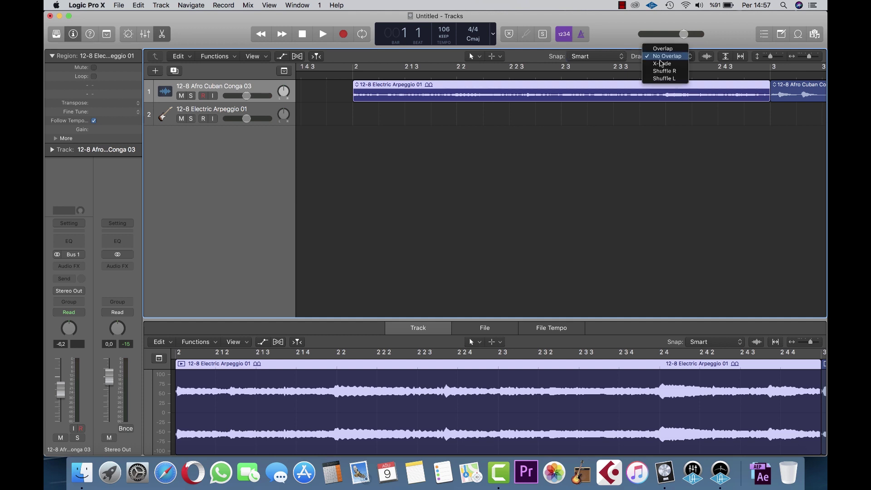
pyautogui.click(639, 90)
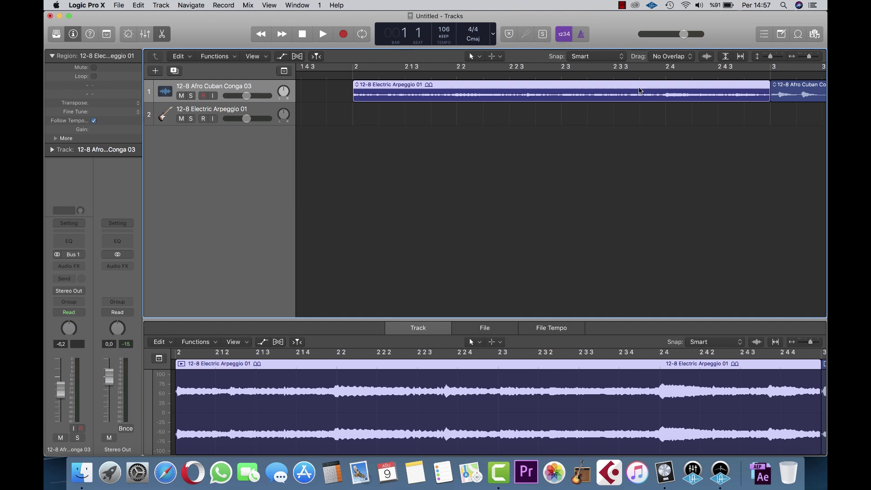
pyautogui.click(673, 56)
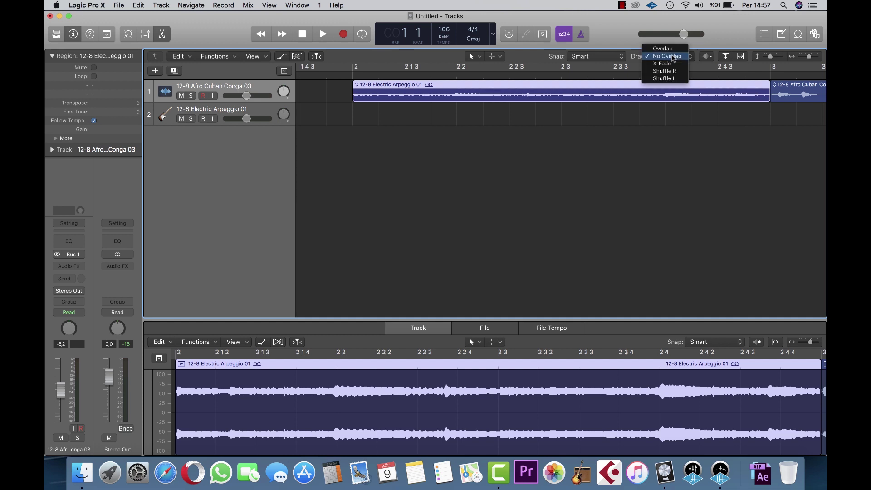
pyautogui.click(665, 48)
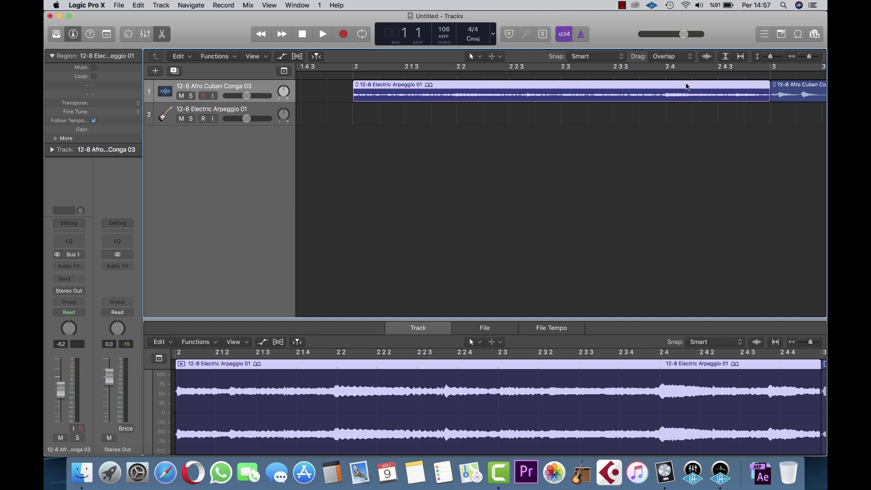
# Step: Close the audio track editor and shift the Electric Arpeggio region so its end overlaps the start of the Afro Cuban Conga region
pyautogui.press('e')
pyautogui.moveTo(697, 89); pyautogui.dragTo(739, 86)
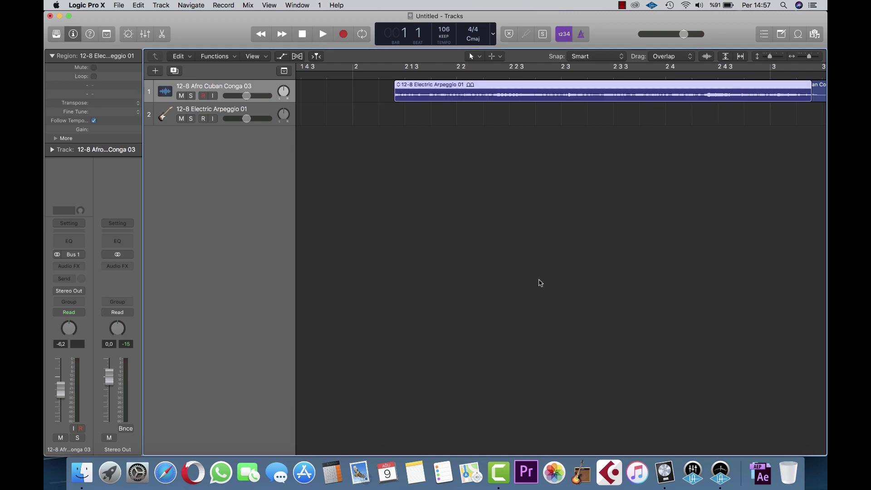
pyautogui.hscroll(5, 546, 283)
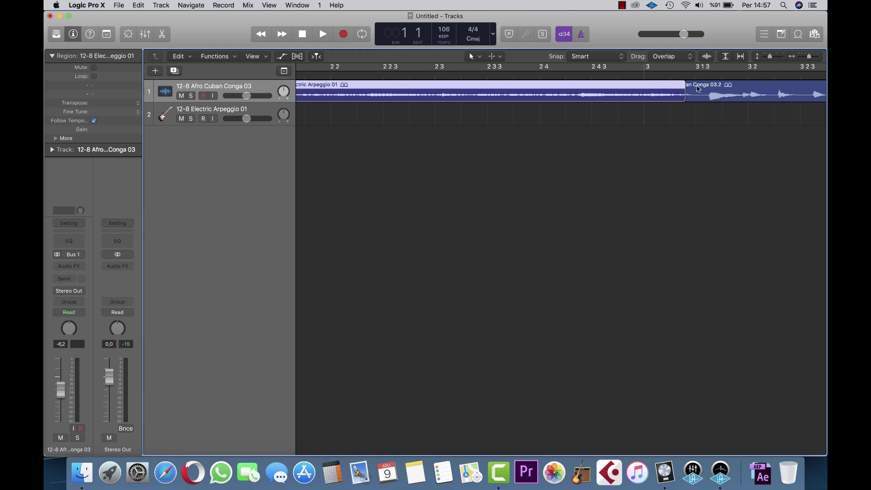
# Step: Select the Afro Cuban Conga and Electric Arpeggio regions alternately to examine how they overlap
pyautogui.click(698, 88)
pyautogui.click(585, 88)
pyautogui.click(697, 87)
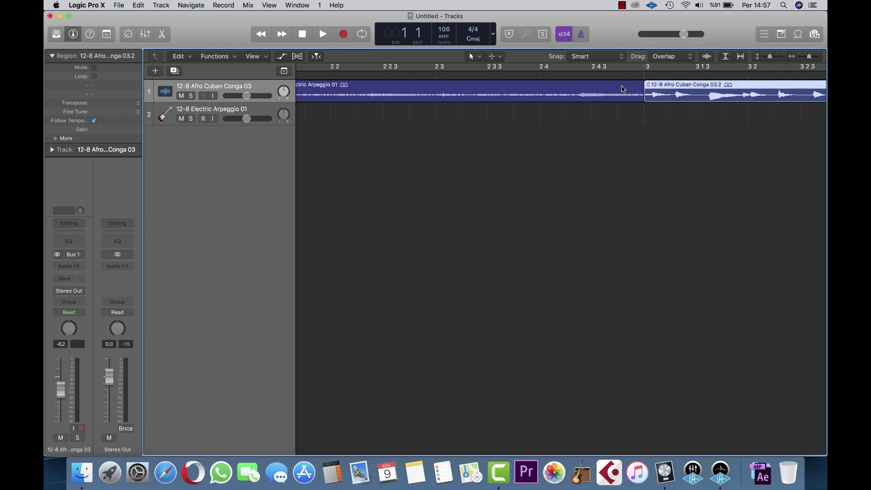
pyautogui.click(622, 89)
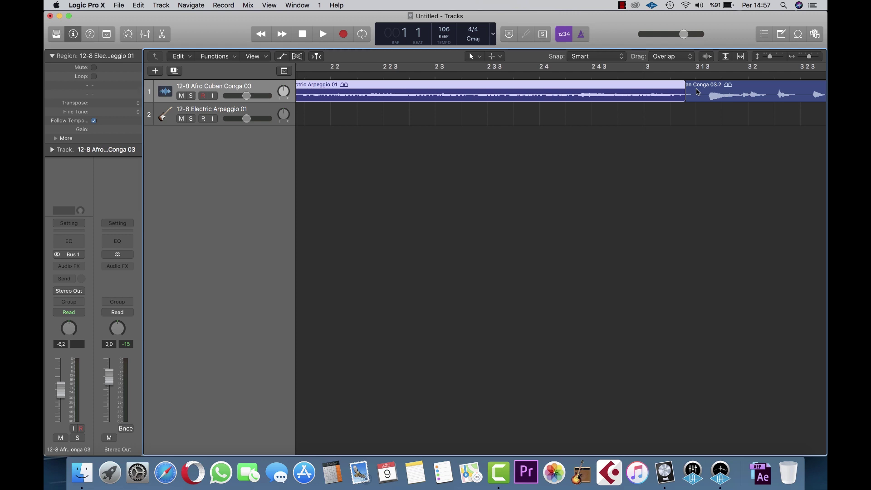
pyautogui.click(698, 92)
pyautogui.click(614, 91)
# Step: Play the overlapping regions from bar 2 beat 4 and stop playback at about bar 4
pyautogui.click(552, 76)
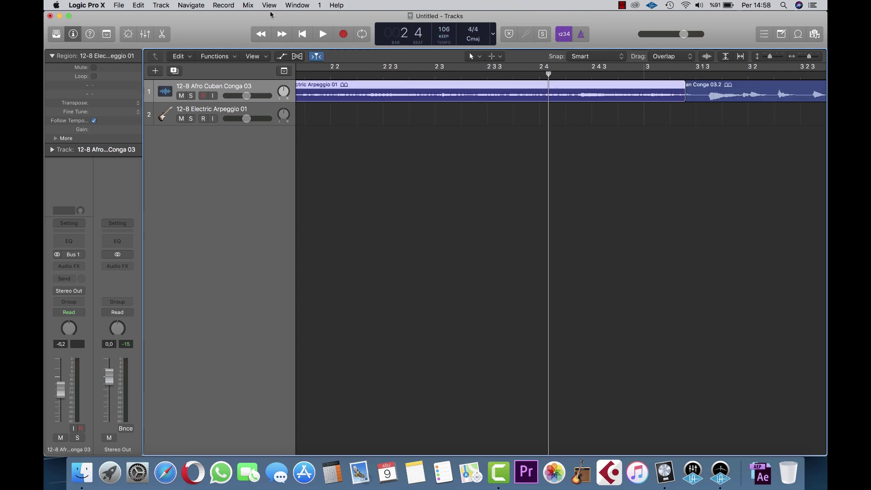
pyautogui.click(321, 34)
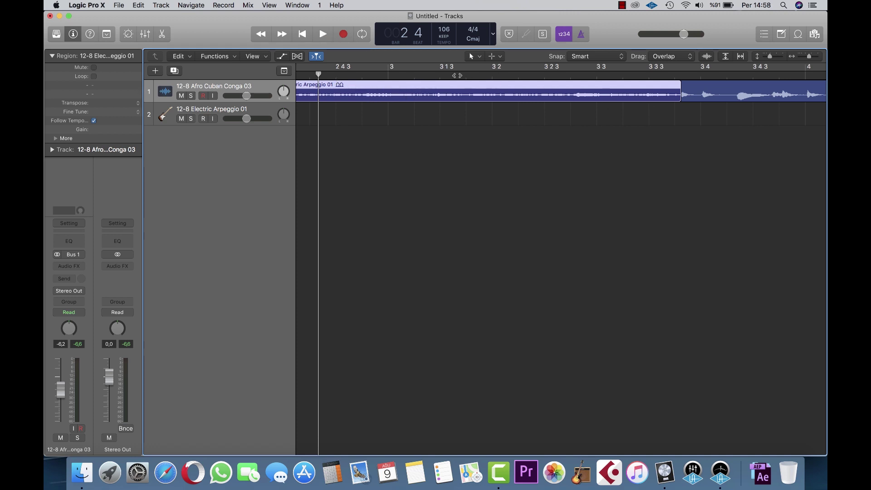
pyautogui.click(322, 34)
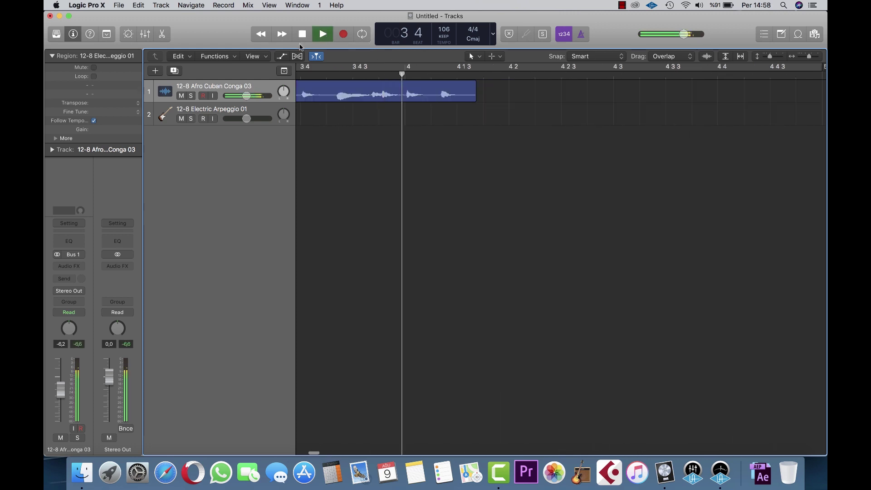
pyautogui.click(302, 35)
# Step: Separate the regions by moving the Electric Arpeggio region to start before bar 2 and the Afro Cuban Conga region to bar 3
pyautogui.hscroll(-5, 385, 287)
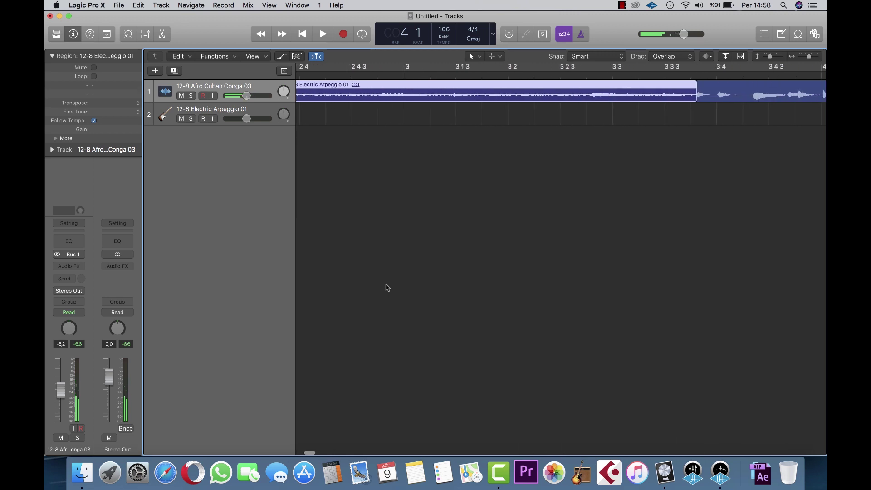
pyautogui.hscroll(5, 333, 272)
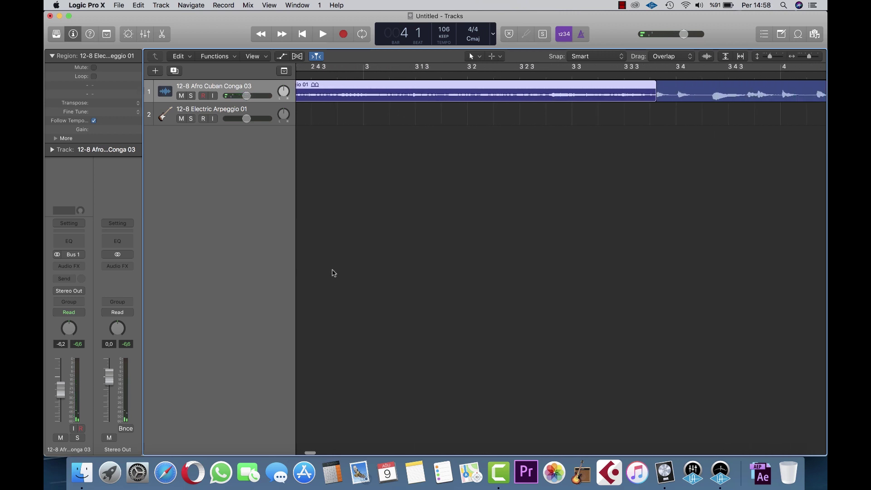
pyautogui.click(641, 94)
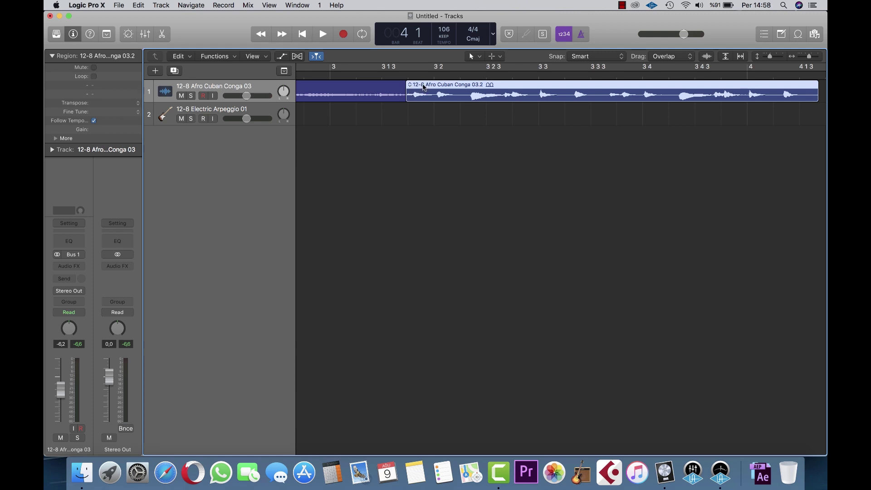
pyautogui.moveTo(423, 86); pyautogui.dragTo(652, 85)
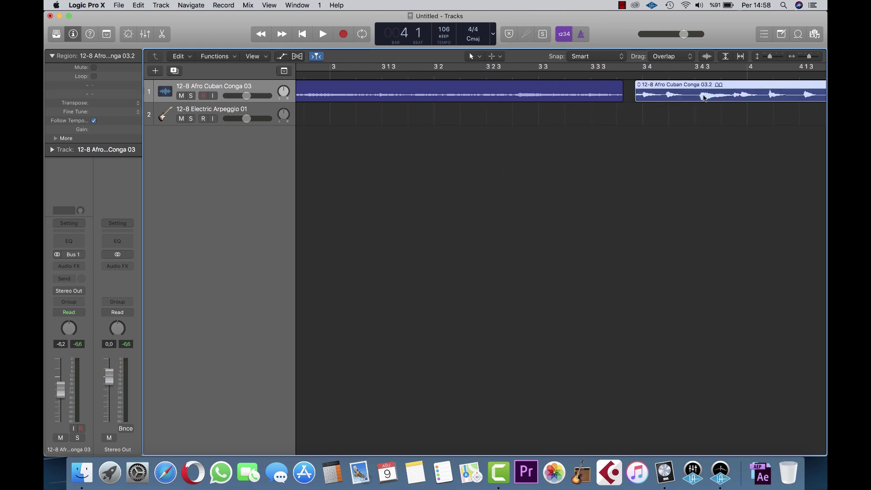
pyautogui.moveTo(810, 58); pyautogui.dragTo(805, 61)
pyautogui.moveTo(384, 85); pyautogui.dragTo(449, 77)
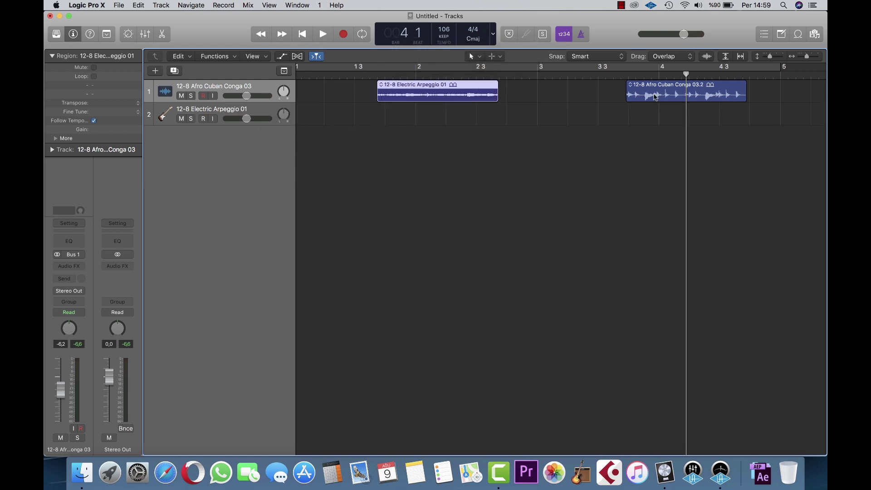
pyautogui.moveTo(655, 90); pyautogui.dragTo(571, 86)
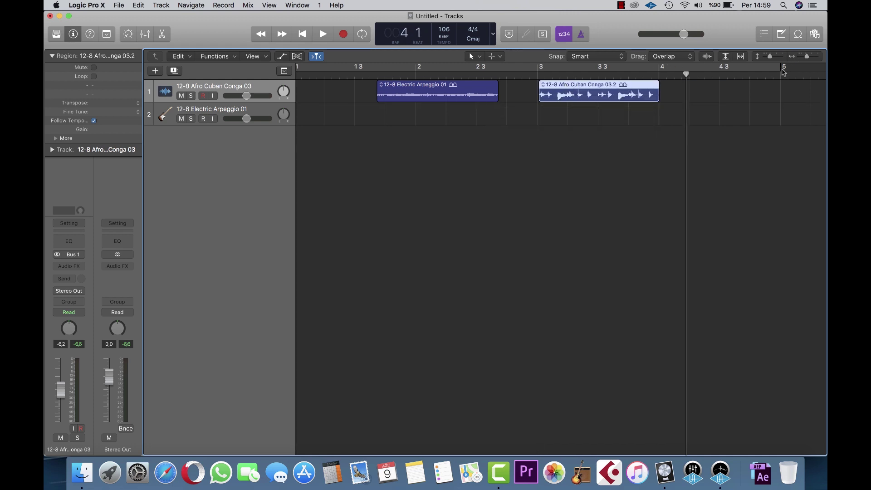
# Step: Fine-tune the Afro Cuban Conga region's position in small movements so that it starts at bar 3
pyautogui.click(574, 58)
pyautogui.moveTo(807, 58); pyautogui.dragTo(809, 59)
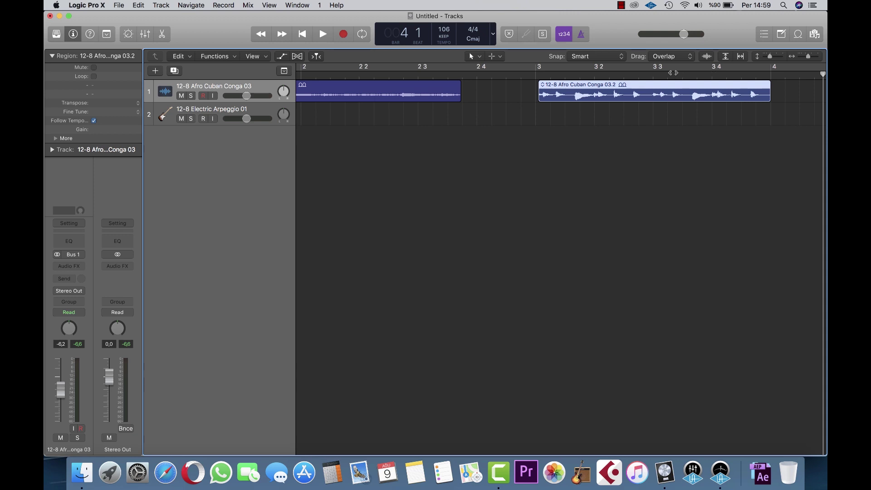
pyautogui.moveTo(640, 85); pyautogui.dragTo(639, 86)
pyautogui.moveTo(808, 60); pyautogui.dragTo(810, 60)
pyautogui.click(811, 57)
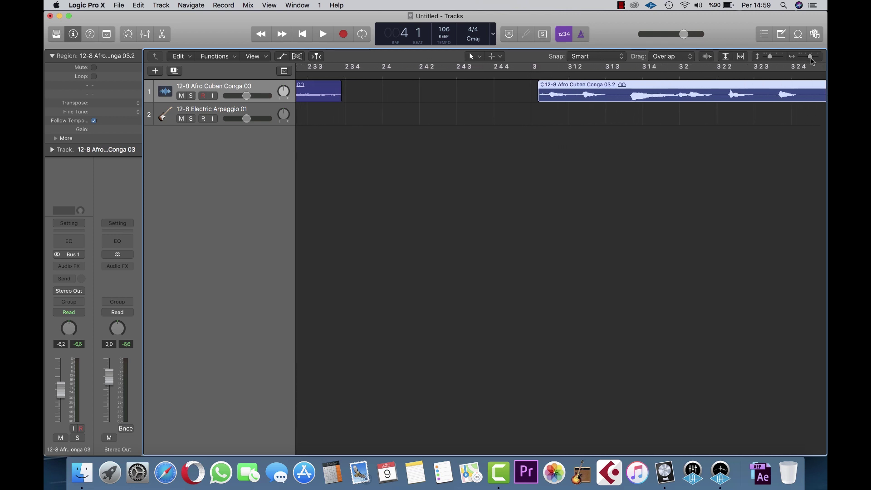
pyautogui.moveTo(647, 89); pyautogui.dragTo(639, 90)
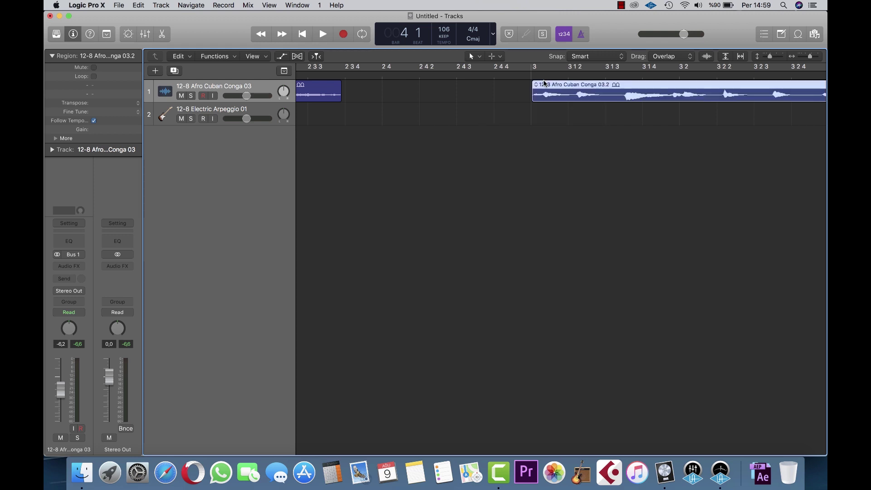
pyautogui.moveTo(548, 86)
pyautogui.mouseDown()
pyautogui.moveTo(539, 86)
pyautogui.moveTo(547, 86)
pyautogui.mouseUp()
# Step: Set the Drag mode to No Overlap and move the Electric Arpeggio region over the opening of the Afro Cuban Conga region
pyautogui.moveTo(810, 56); pyautogui.dragTo(806, 60)
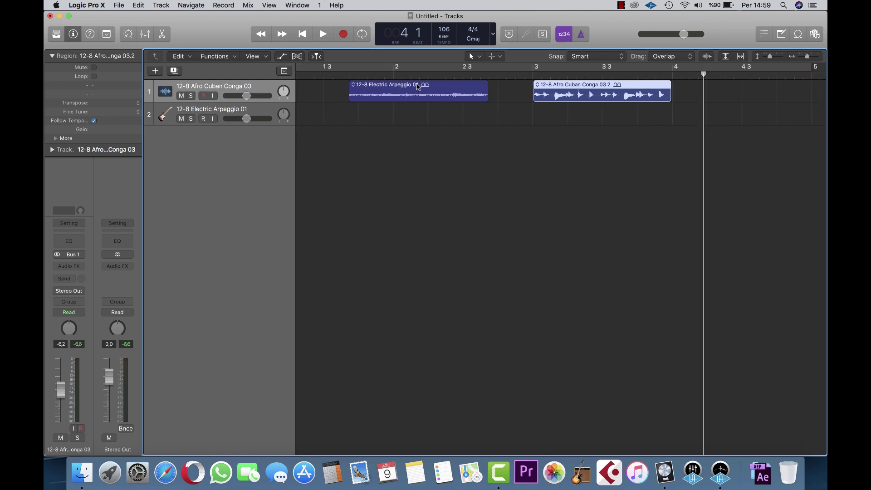
pyautogui.click(672, 56)
pyautogui.click(669, 65)
pyautogui.moveTo(422, 89); pyautogui.dragTo(457, 89)
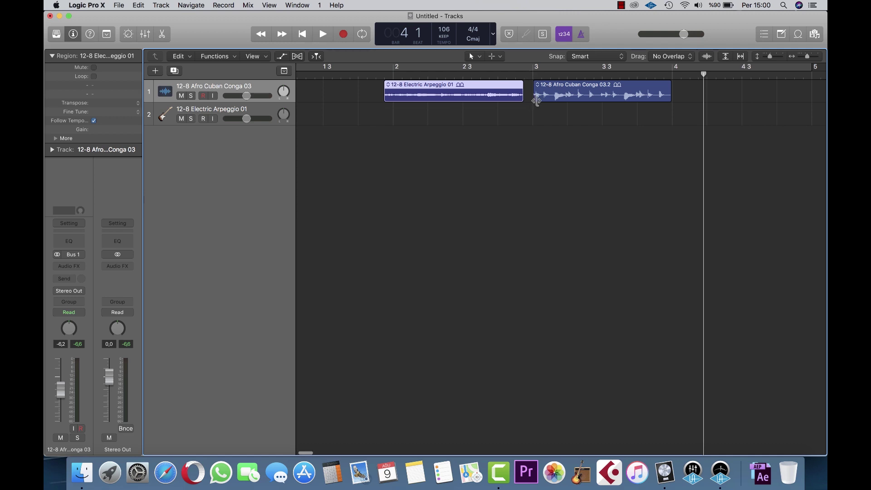
pyautogui.moveTo(535, 100)
pyautogui.mouseDown()
pyautogui.moveTo(581, 99)
pyautogui.moveTo(535, 102)
pyautogui.mouseUp()
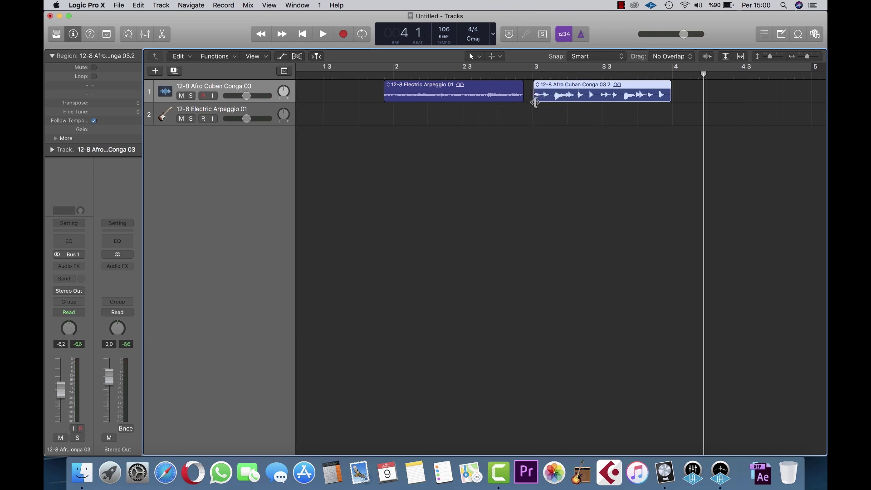
pyautogui.moveTo(443, 91); pyautogui.dragTo(488, 88)
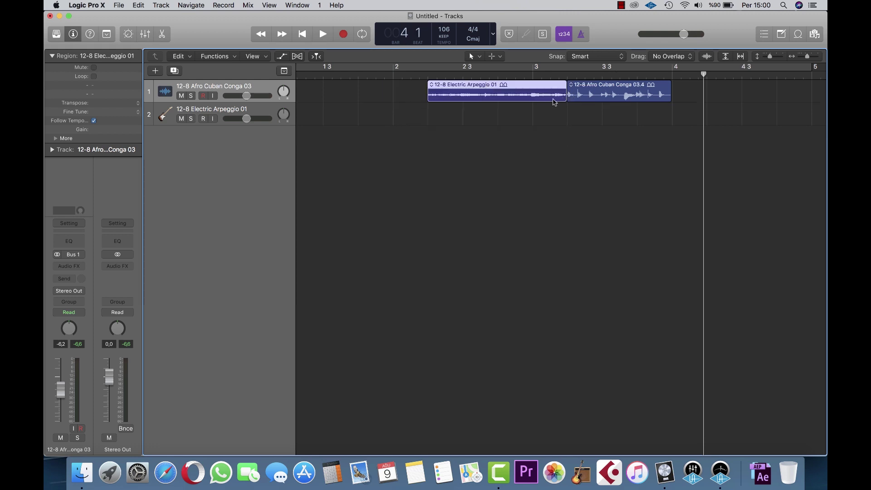
# Step: Move the Electric Arpeggio region back to start just before bar 2 and select the shortened Afro Cuban Conga region
pyautogui.moveTo(550, 86); pyautogui.dragTo(504, 86)
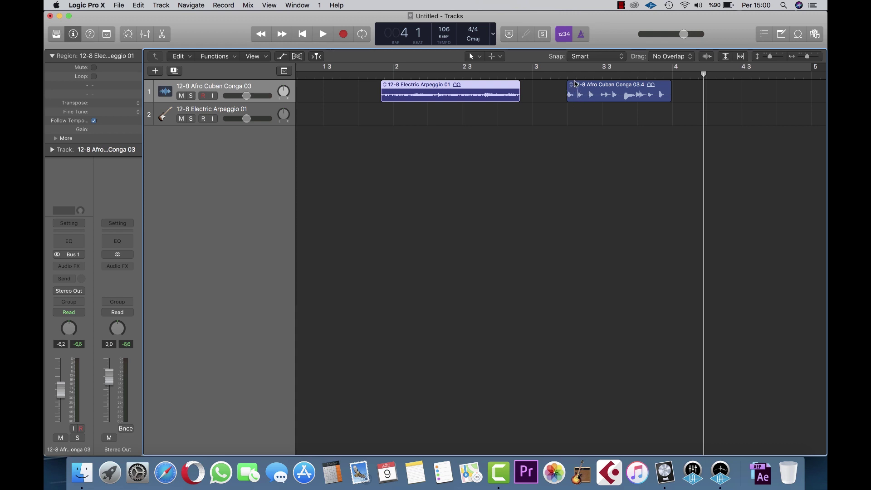
pyautogui.click(576, 98)
pyautogui.moveTo(568, 96)
pyautogui.mouseDown()
pyautogui.moveTo(532, 98)
pyautogui.moveTo(567, 100)
pyautogui.mouseUp()
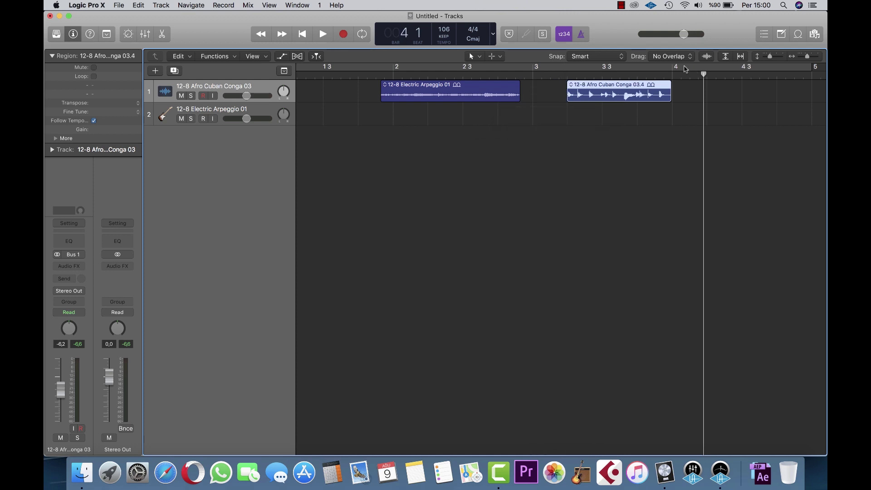
# Step: Set the Drag mode to X-Fade and extend the start of the Afro Cuban Conga region back to bar 3
pyautogui.click(677, 58)
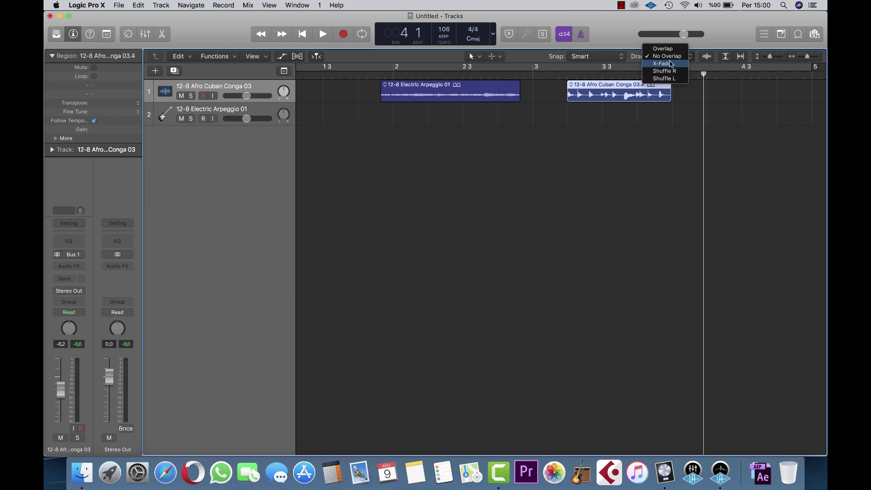
pyautogui.click(671, 64)
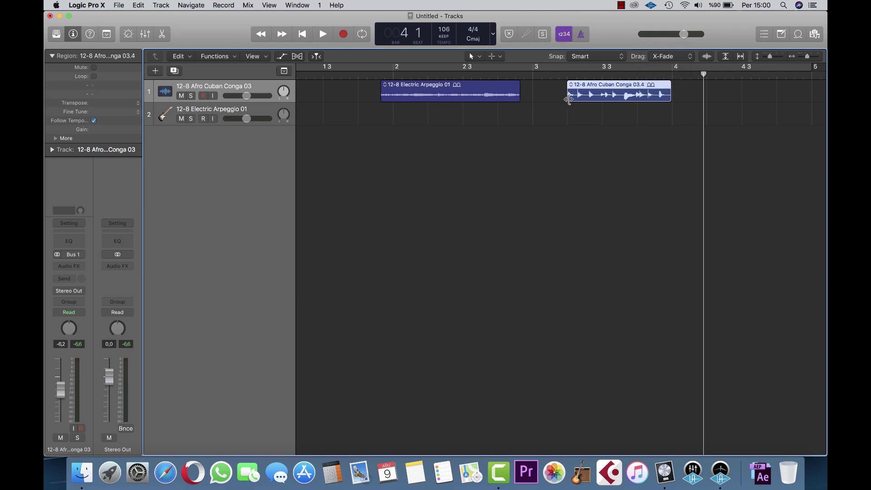
pyautogui.moveTo(568, 99); pyautogui.dragTo(533, 100)
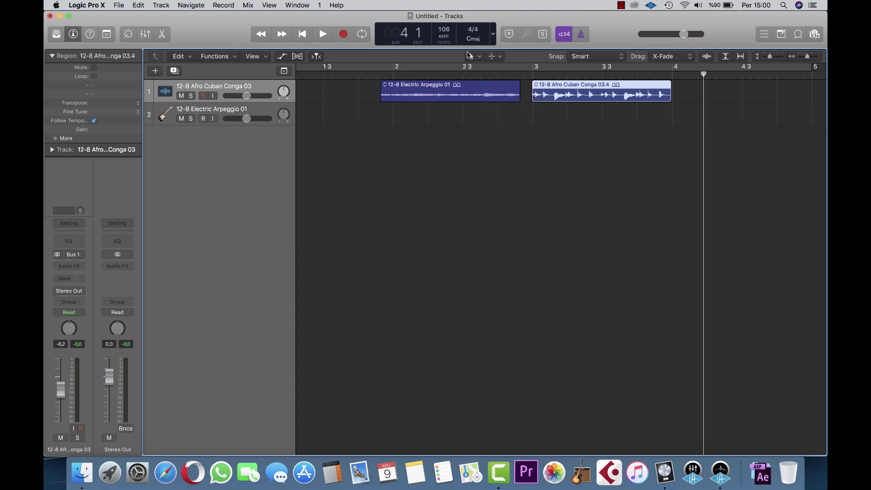
# Step: Move the Electric Arpeggio region to start shortly after bar 2, crossfading its end with the opening of the Afro Cuban Conga region
pyautogui.click(497, 55)
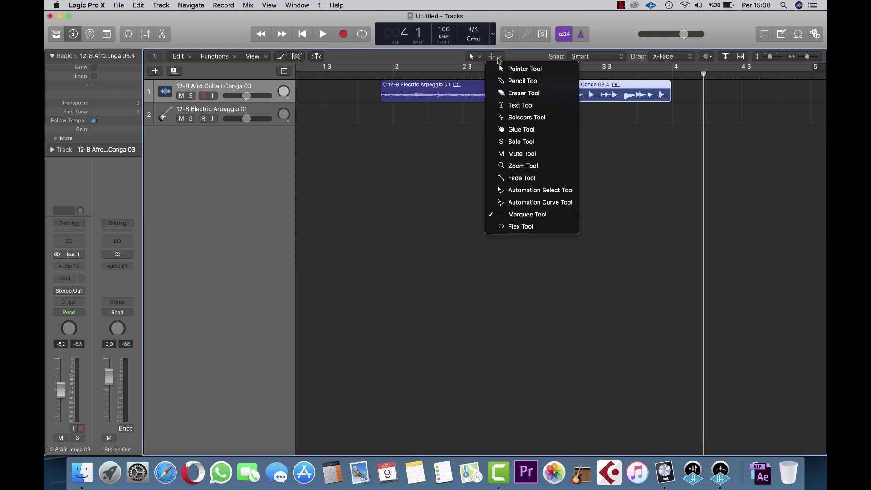
pyautogui.click(540, 57)
pyautogui.moveTo(488, 97); pyautogui.dragTo(521, 100)
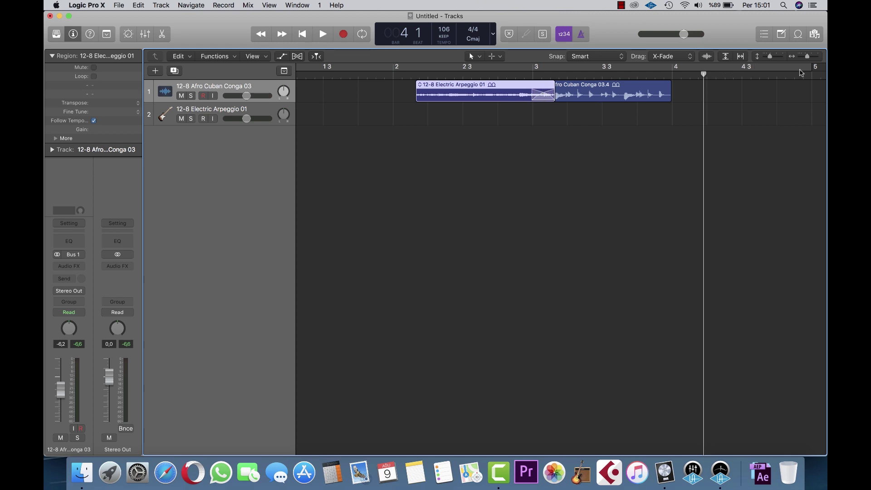
pyautogui.moveTo(809, 60); pyautogui.dragTo(775, 60)
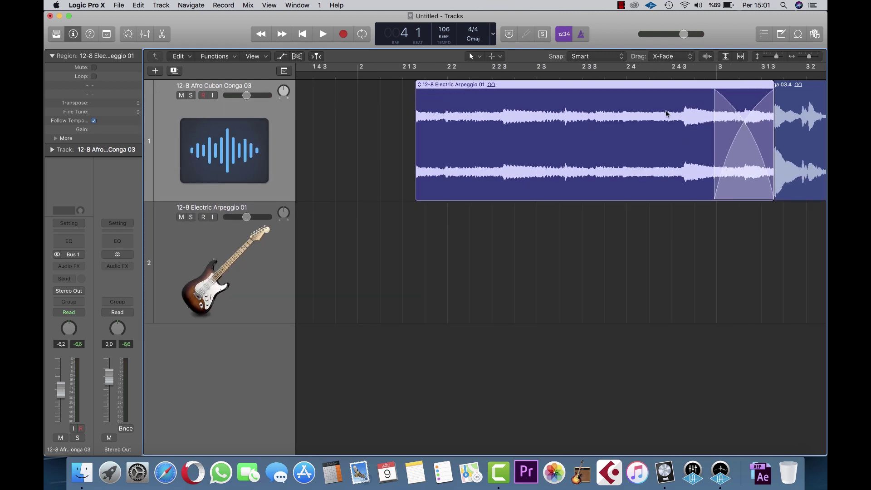
pyautogui.hscroll(5, 684, 114)
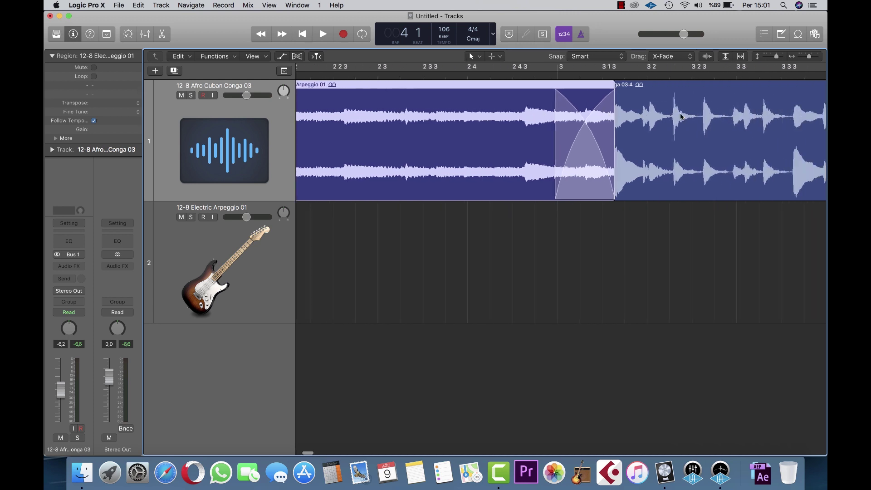
pyautogui.hscroll(3, 660, 122)
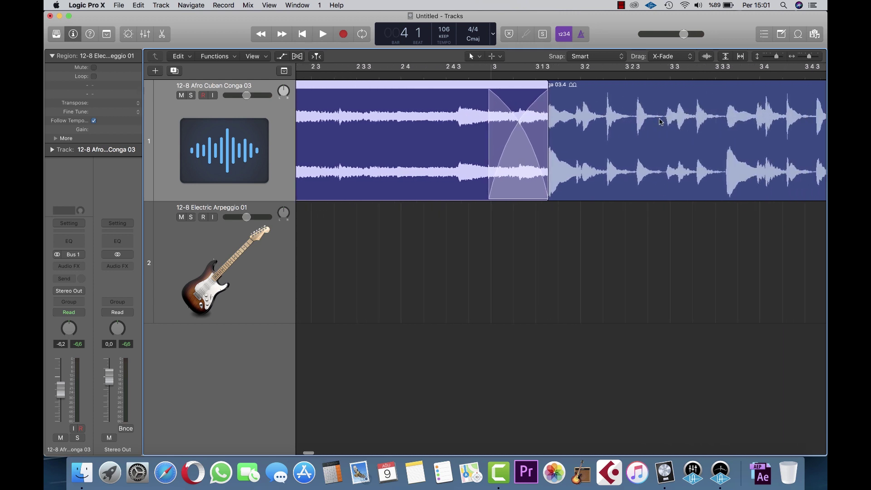